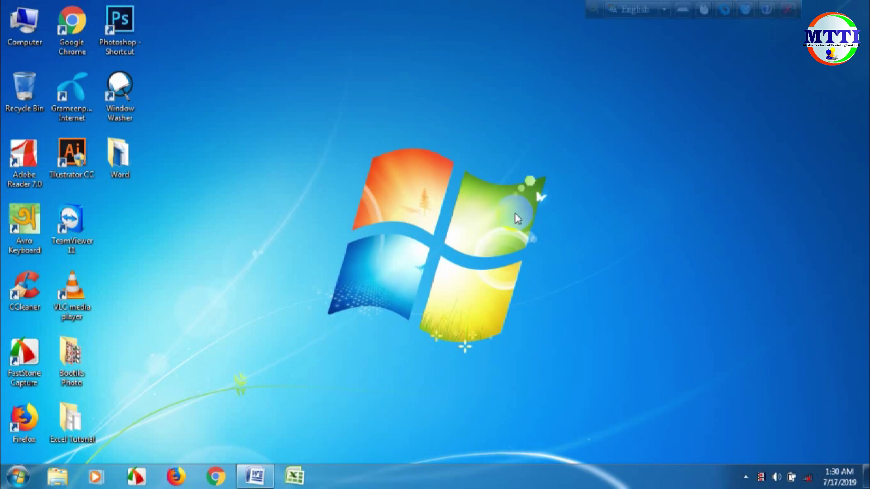
- Restore the Ms Word Introduction window and place the cursor in the title and question lines
{"action": "left_click", "coordinate": [424, 313]}
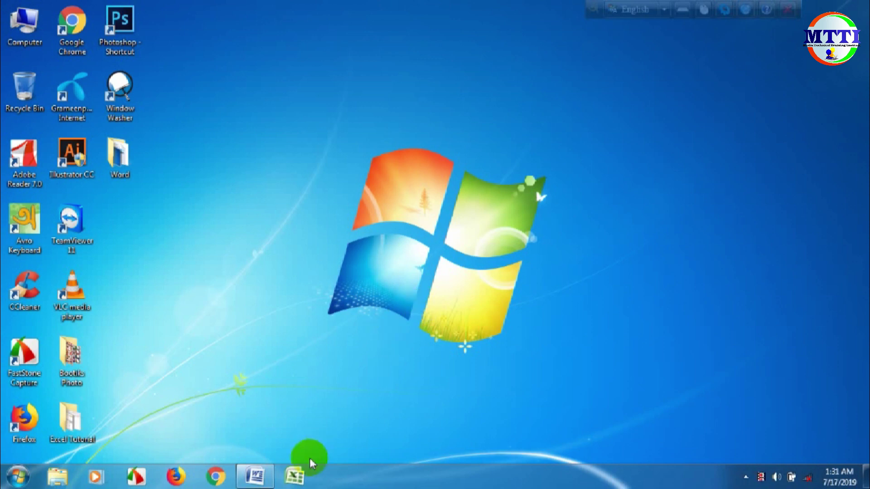
{"action": "left_click", "coordinate": [257, 479]}
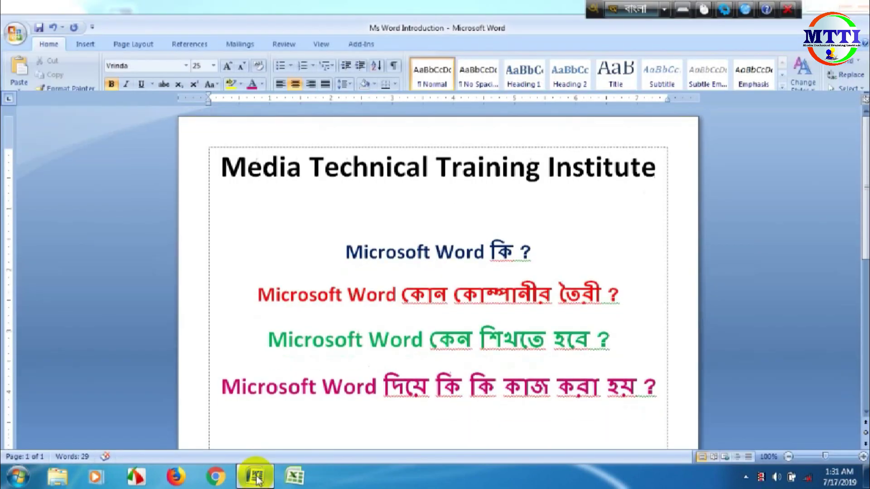
{"action": "left_click", "coordinate": [439, 167]}
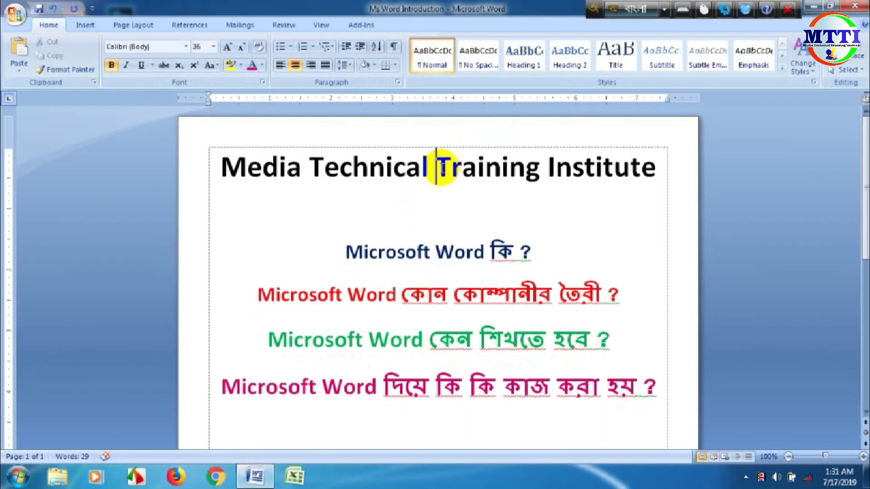
{"action": "left_click", "coordinate": [491, 226]}
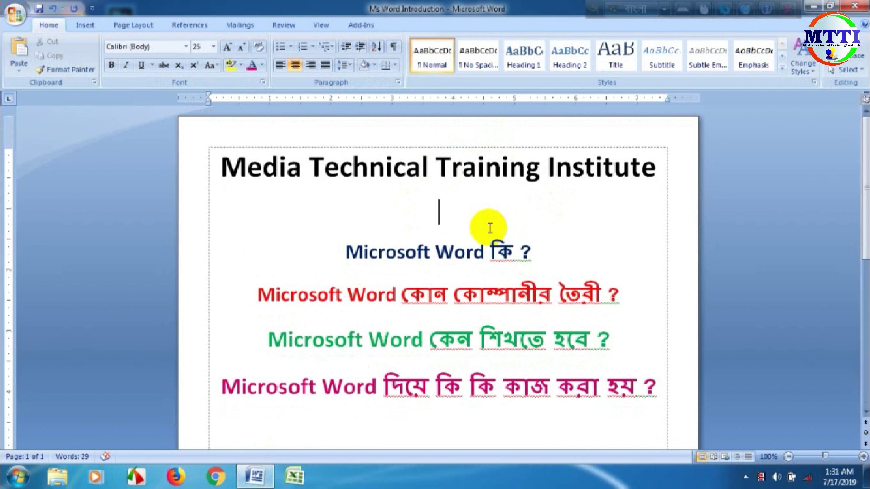
{"action": "left_click", "coordinate": [547, 261]}
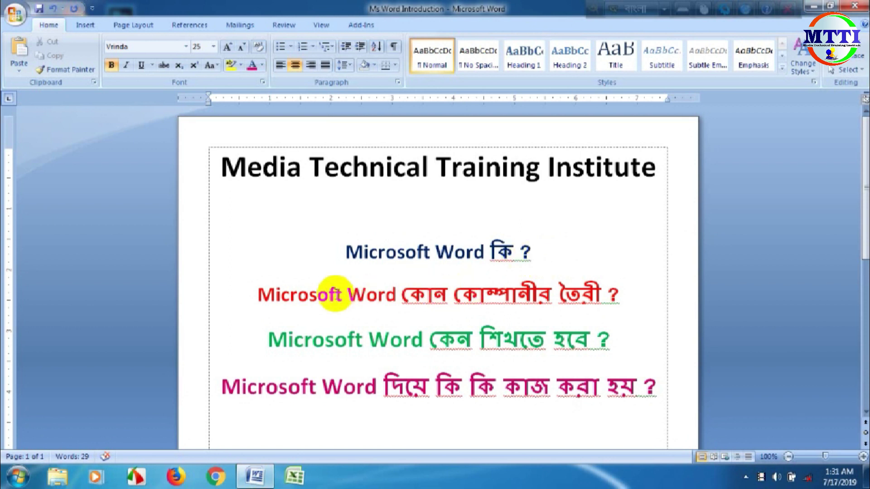
{"action": "left_click_drag", "start_coordinate": [343, 294], "coordinate": [267, 290]}
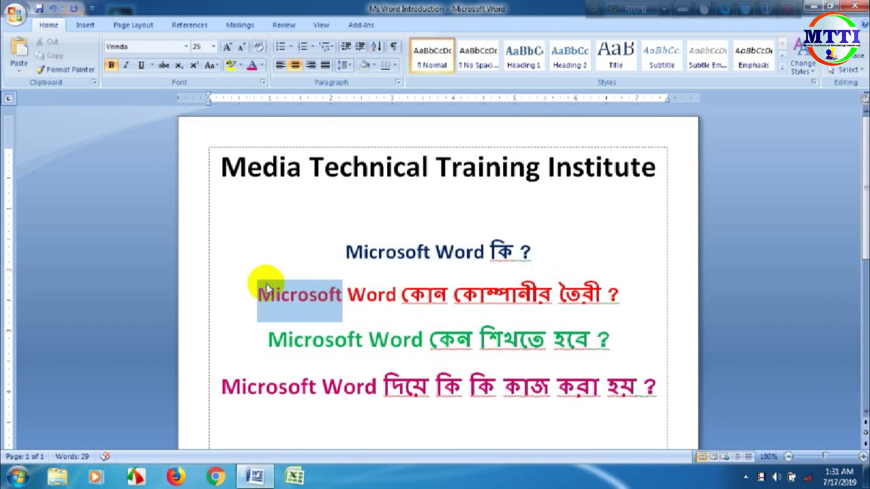
{"action": "left_click", "coordinate": [362, 327]}
{"action": "left_click", "coordinate": [406, 306]}
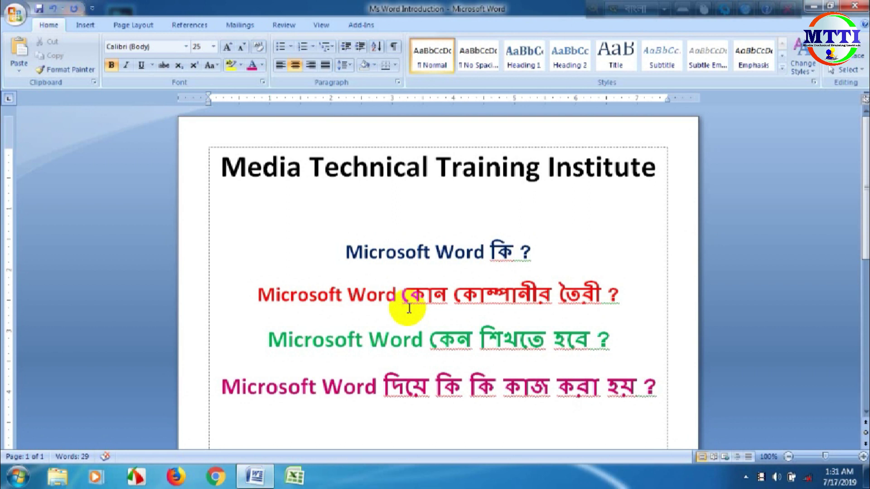
{"action": "left_click", "coordinate": [659, 310]}
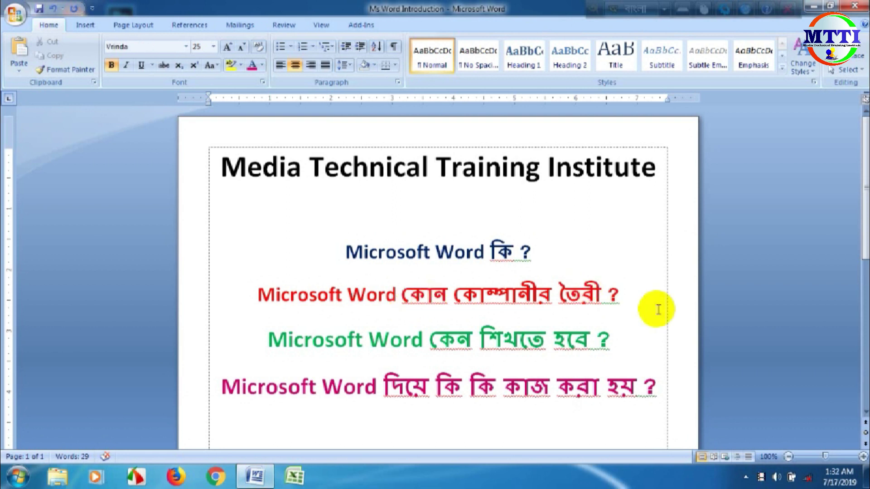
{"action": "left_click", "coordinate": [635, 332]}
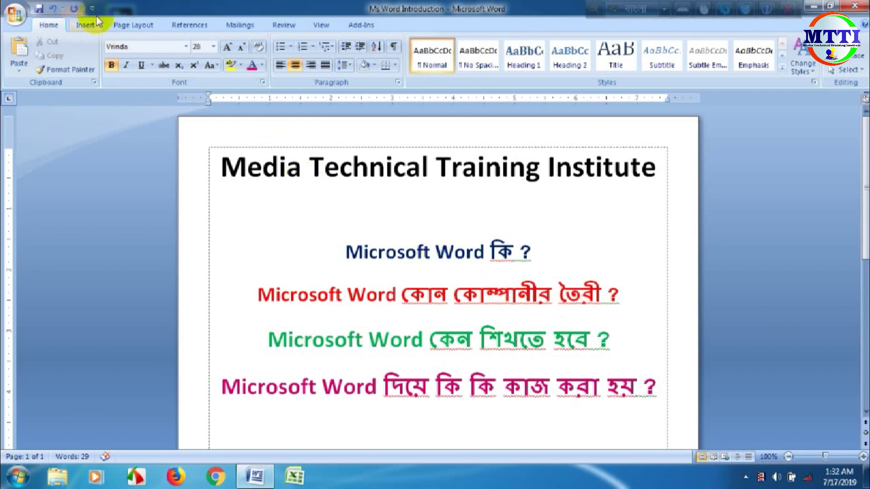
{"action": "left_click", "coordinate": [85, 25]}
{"action": "left_click", "coordinate": [122, 27]}
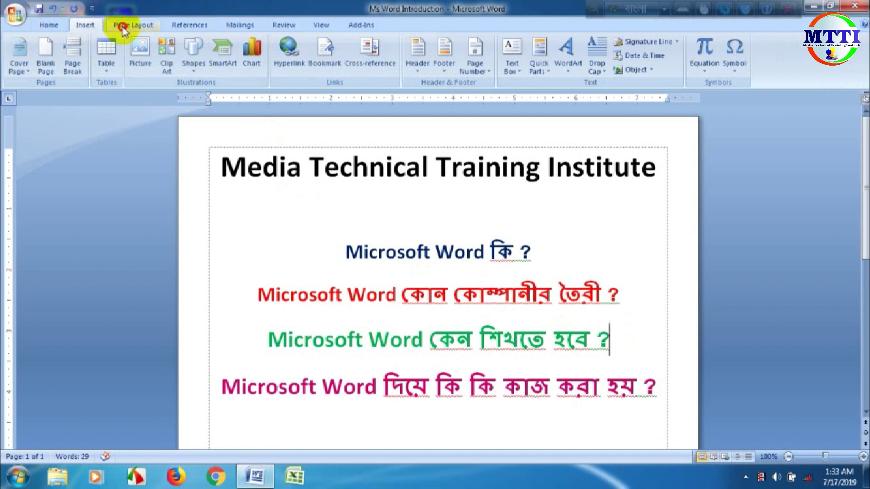
{"action": "left_click", "coordinate": [54, 27]}
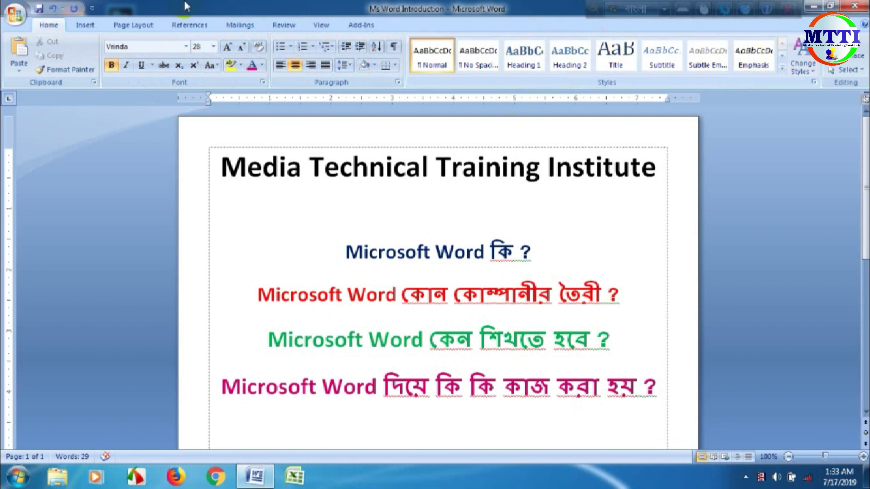
{"action": "left_click", "coordinate": [84, 28]}
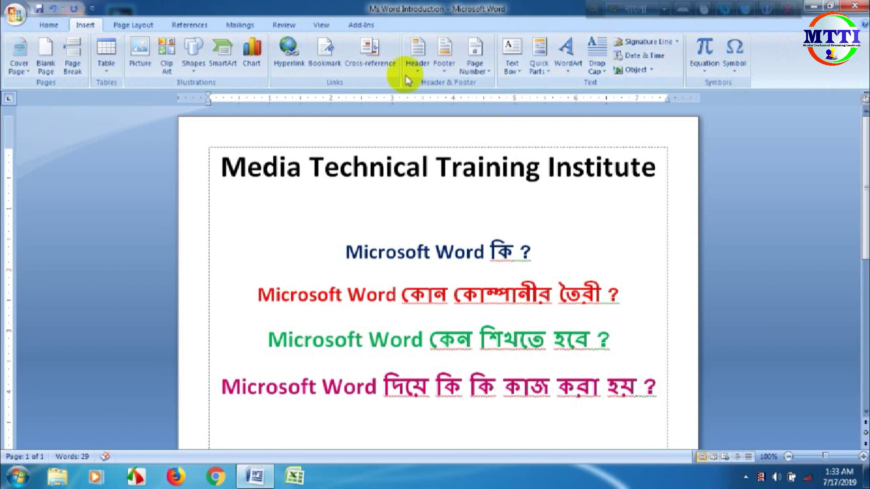
{"action": "left_click", "coordinate": [132, 22]}
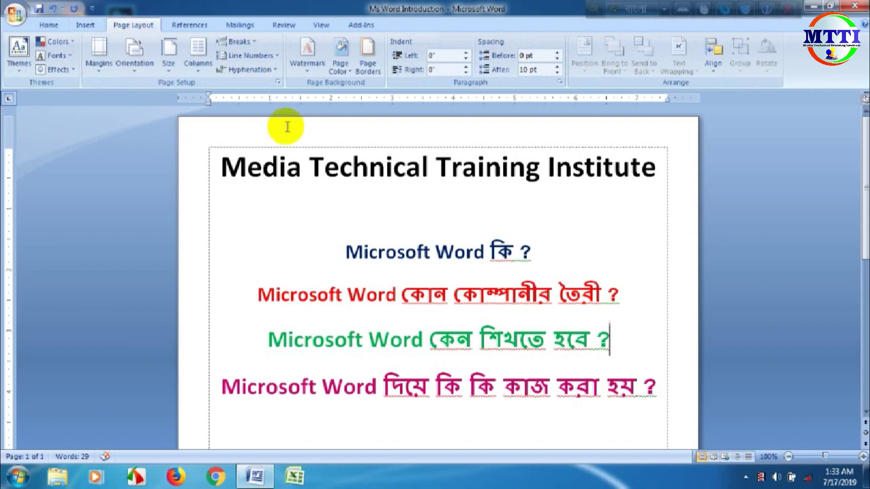
{"action": "left_click", "coordinate": [207, 27]}
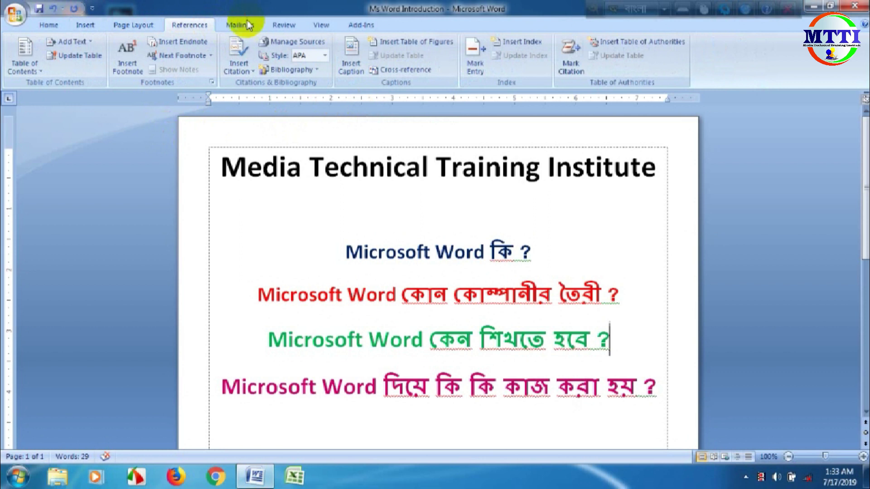
{"action": "left_click", "coordinate": [239, 25]}
{"action": "left_click", "coordinate": [283, 24]}
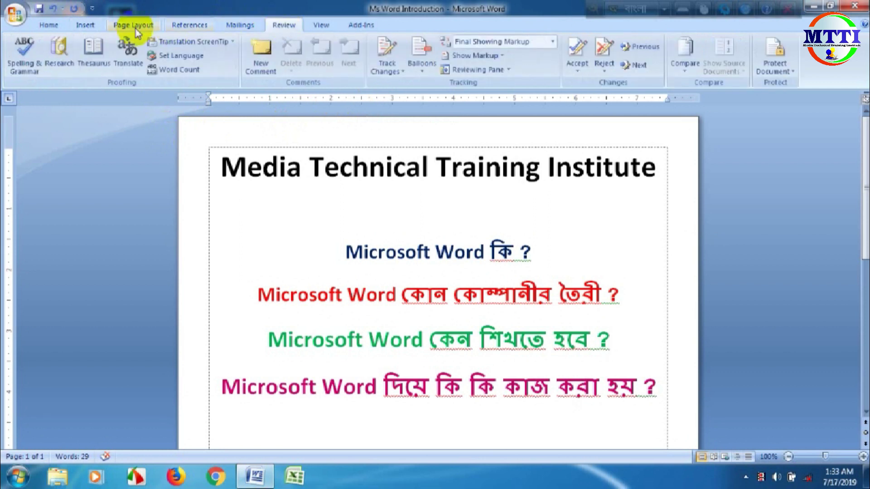
{"action": "left_click", "coordinate": [76, 25]}
{"action": "left_click", "coordinate": [47, 25]}
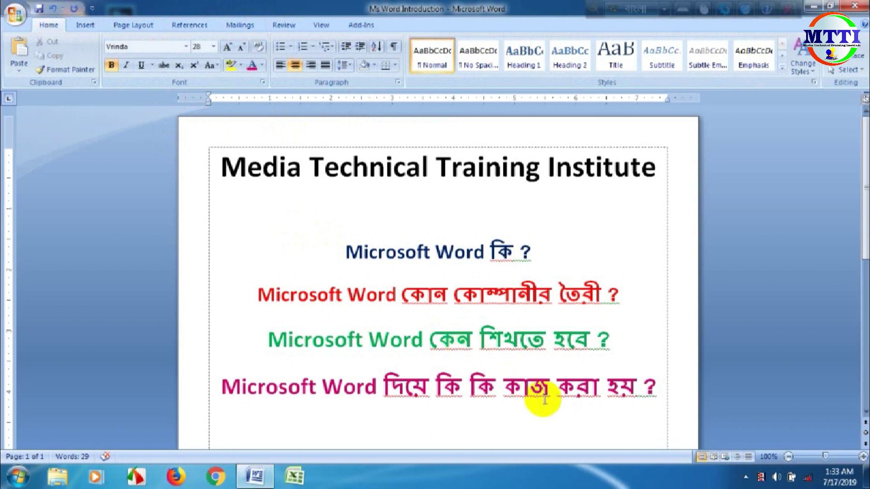
{"action": "left_click", "coordinate": [627, 352]}
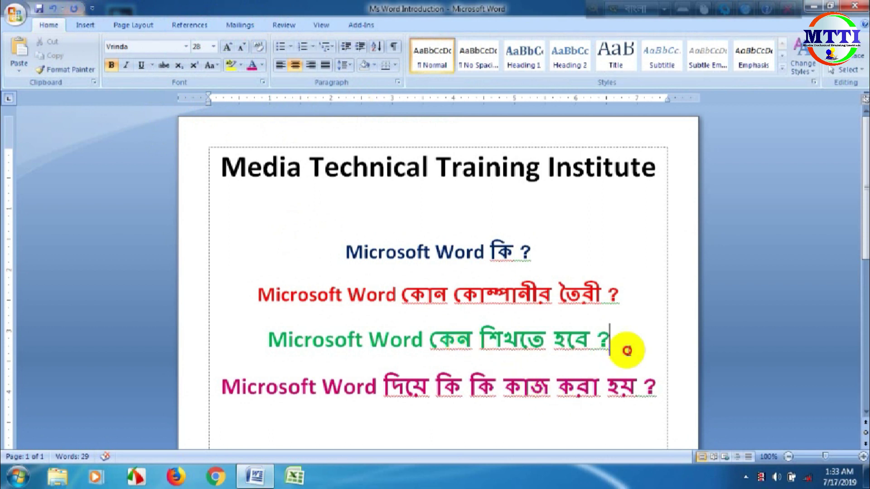